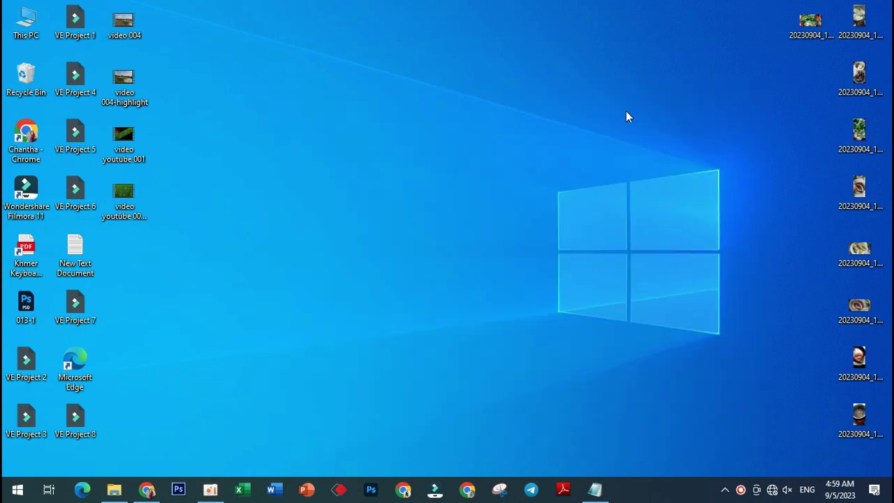
Open the Windows Troubleshoot settings through a system search and show the additional troubleshooters
left_click(466, 176)
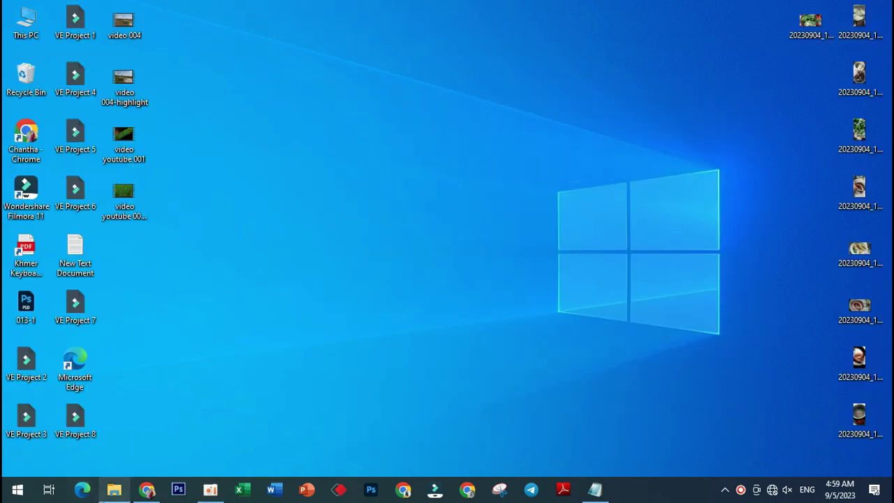
left_click(18, 492)
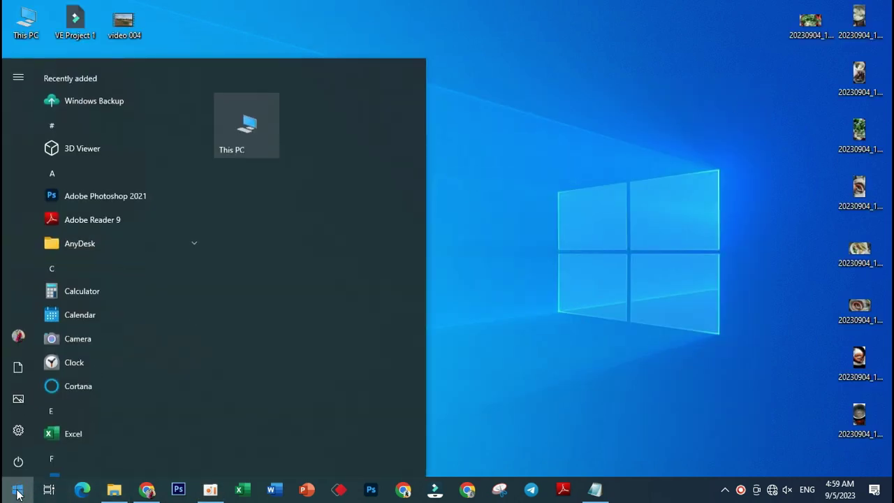
type("tru")
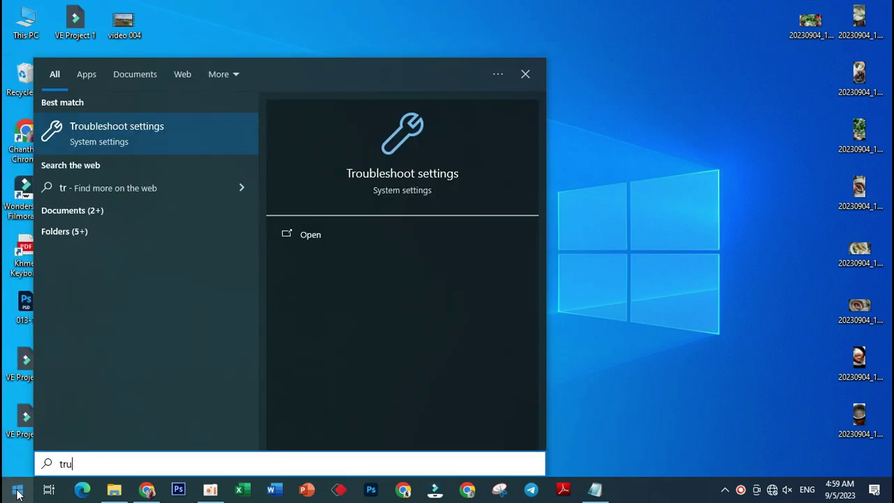
type("o")
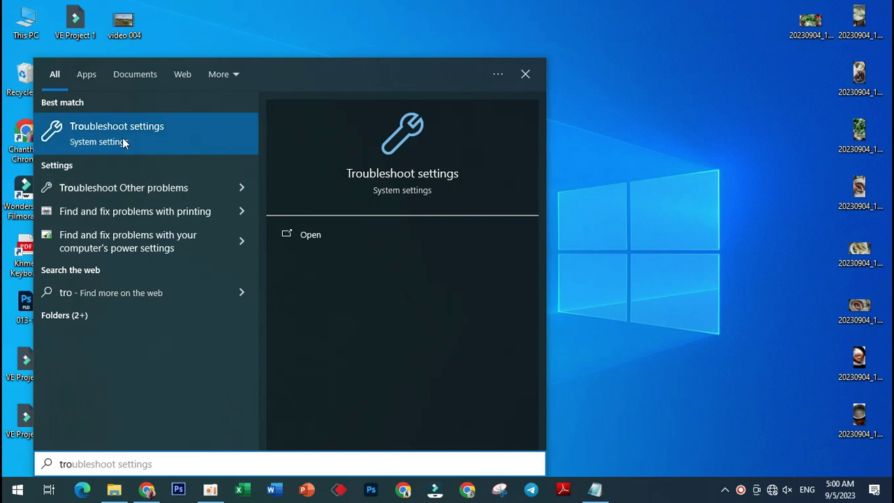
left_click(177, 133)
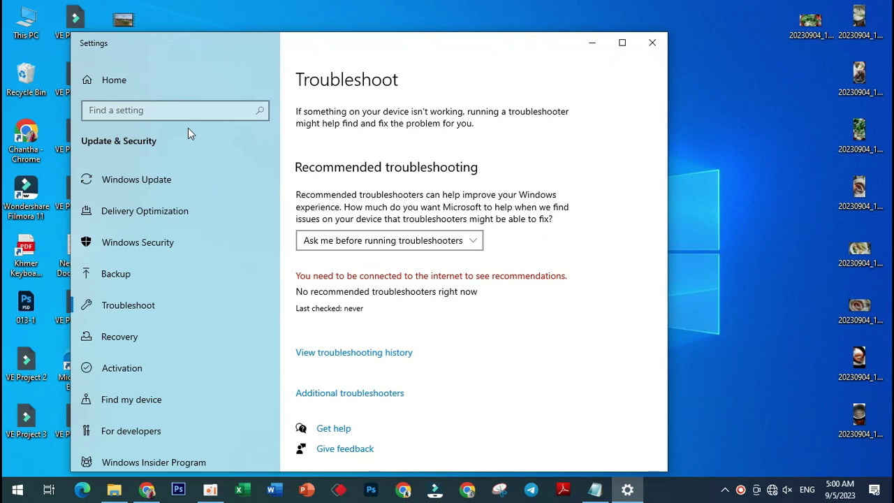
left_click(361, 396)
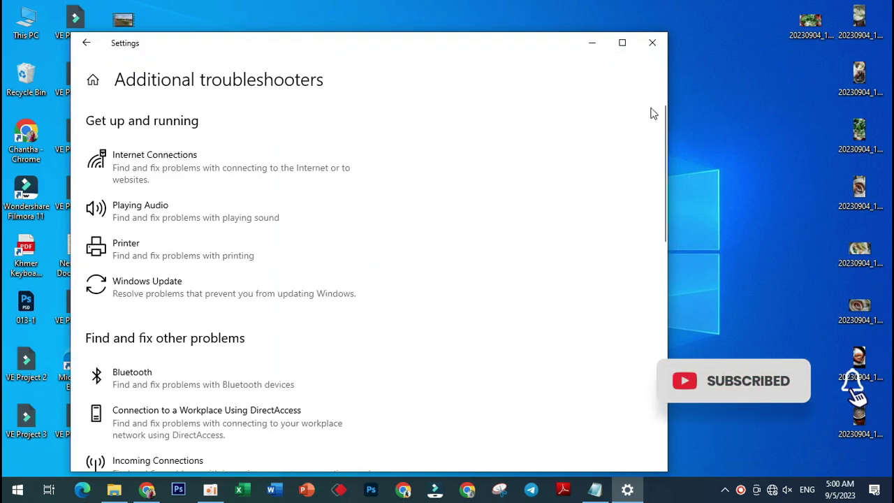
Run the Printer troubleshooter and choose to give feedback on it
left_click_drag(475, 50, 620, 32)
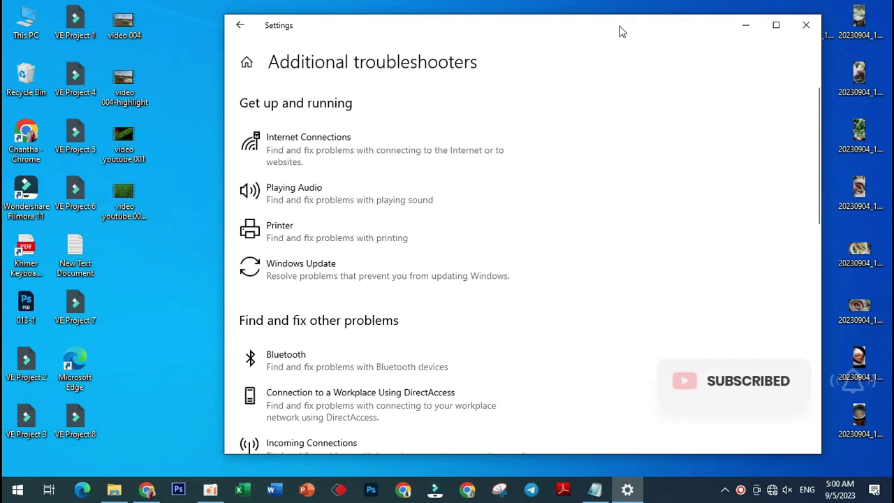
left_click(386, 241)
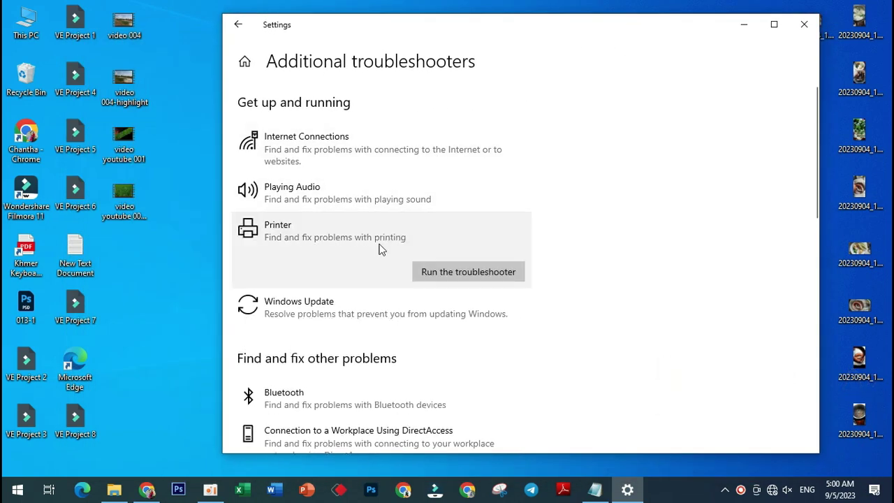
left_click(451, 276)
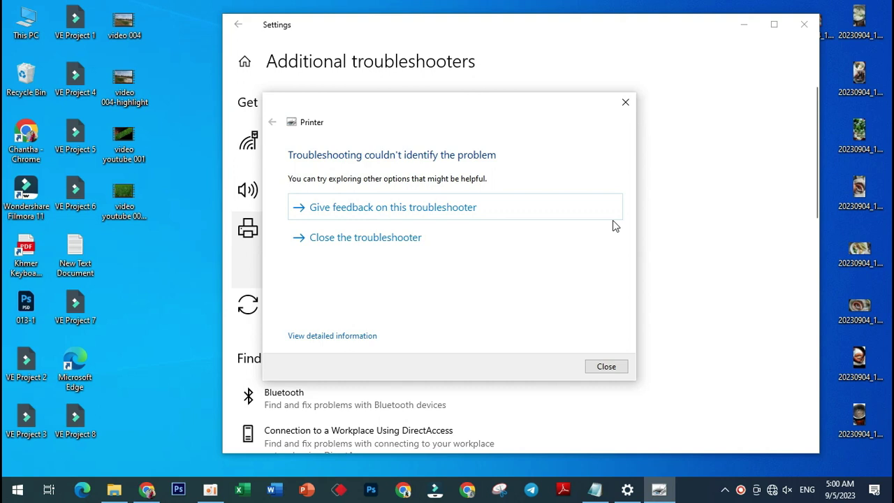
left_click(479, 208)
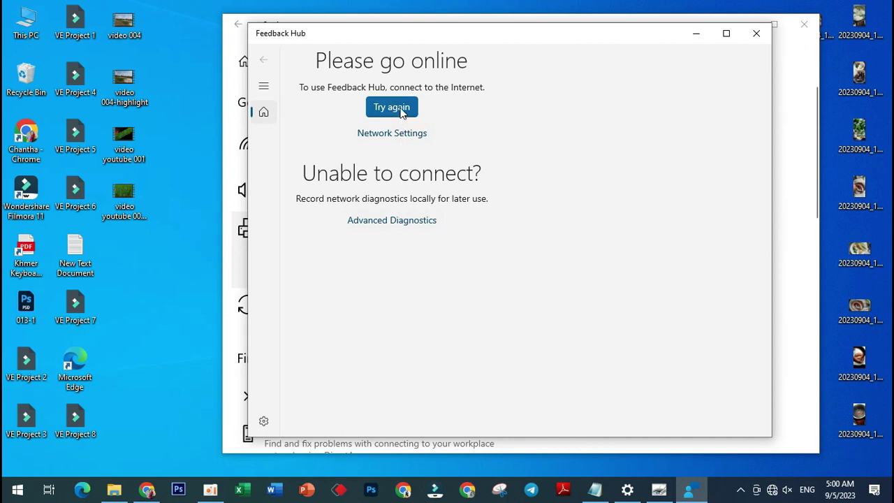
left_click(772, 490)
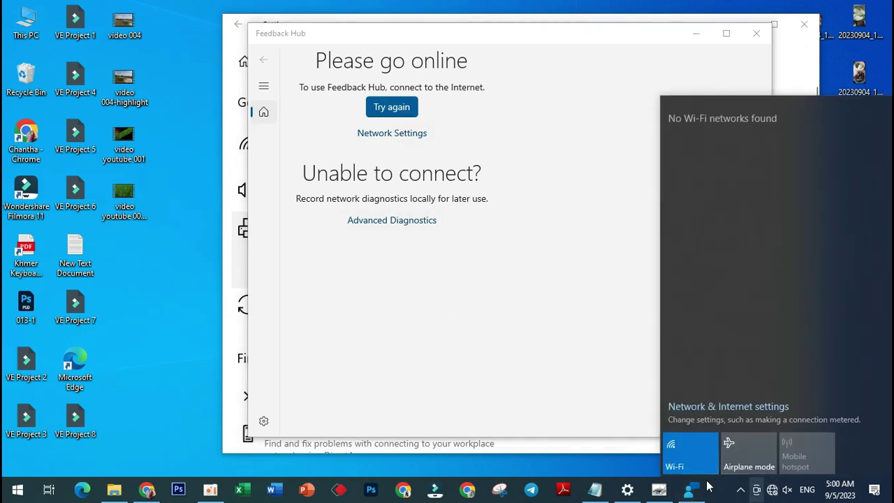
left_click(684, 119)
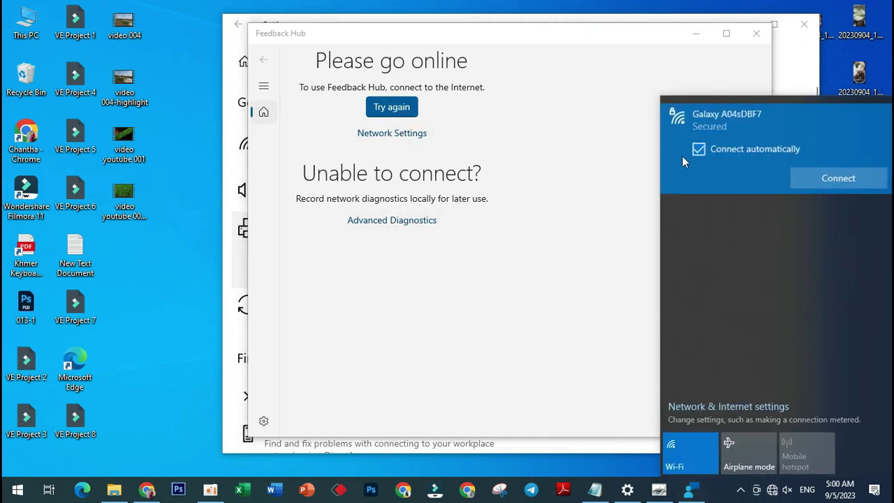
left_click(614, 187)
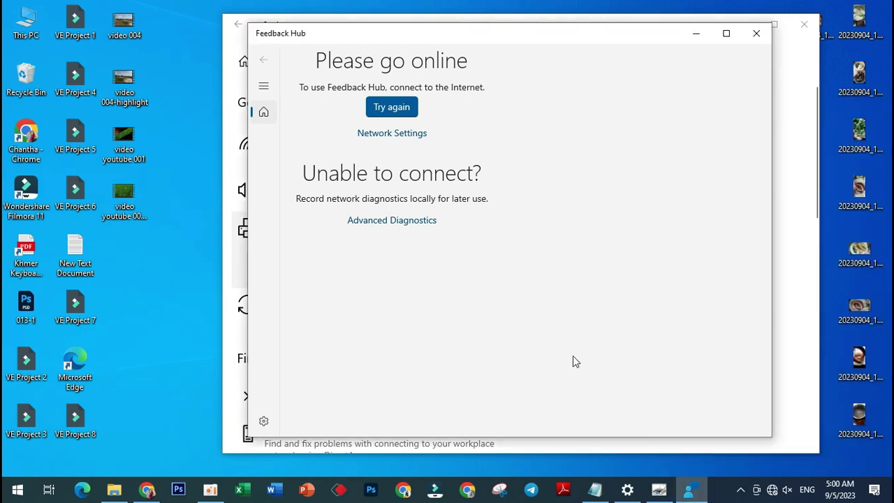
right_click(165, 248)
left_click(202, 285)
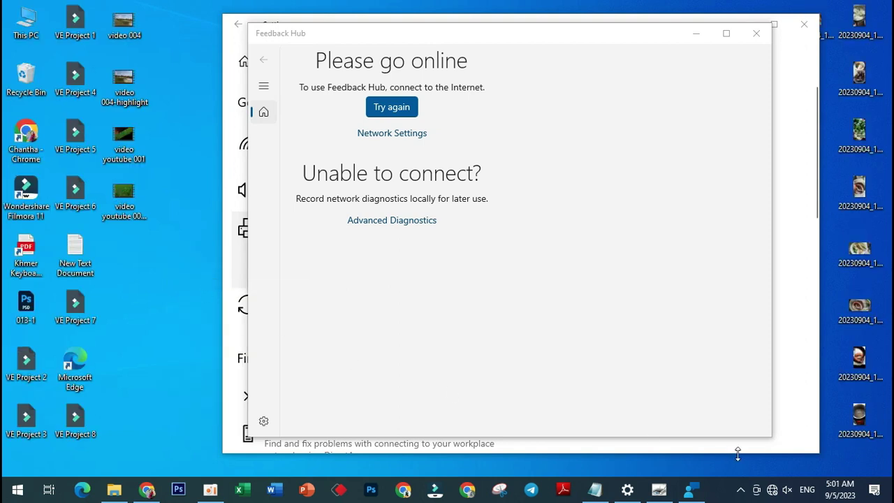
left_click(771, 488)
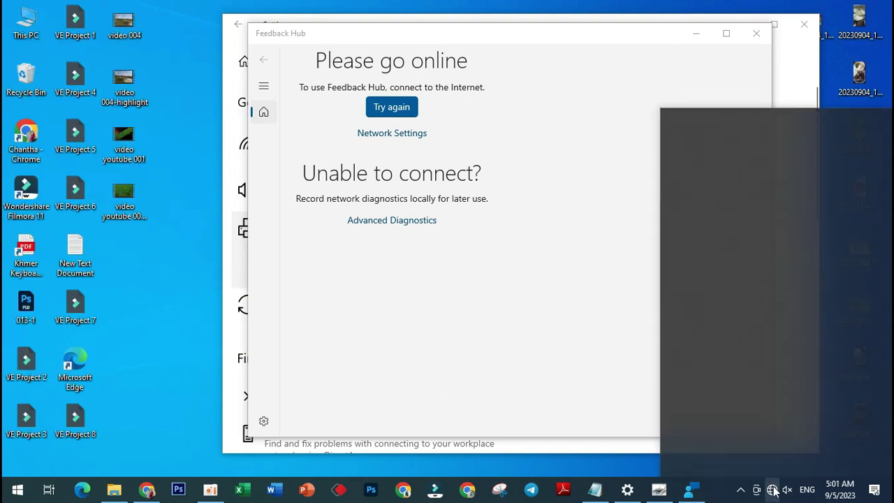
left_click(694, 124)
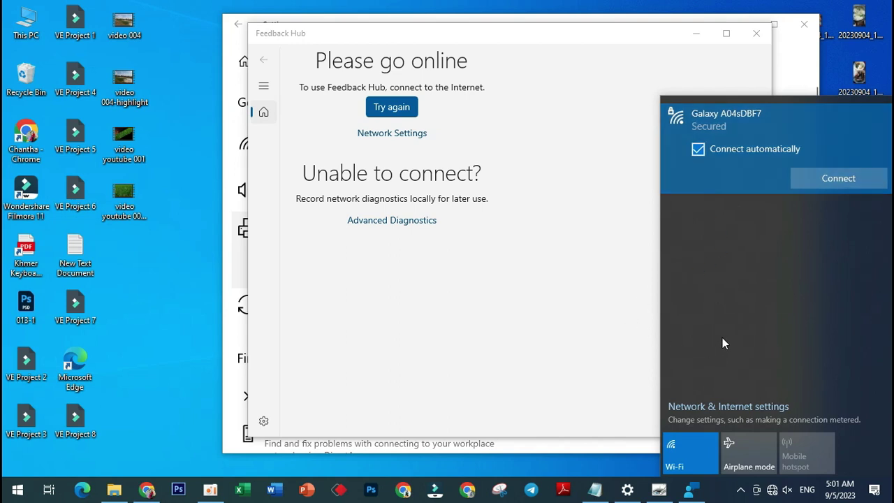
left_click(170, 259)
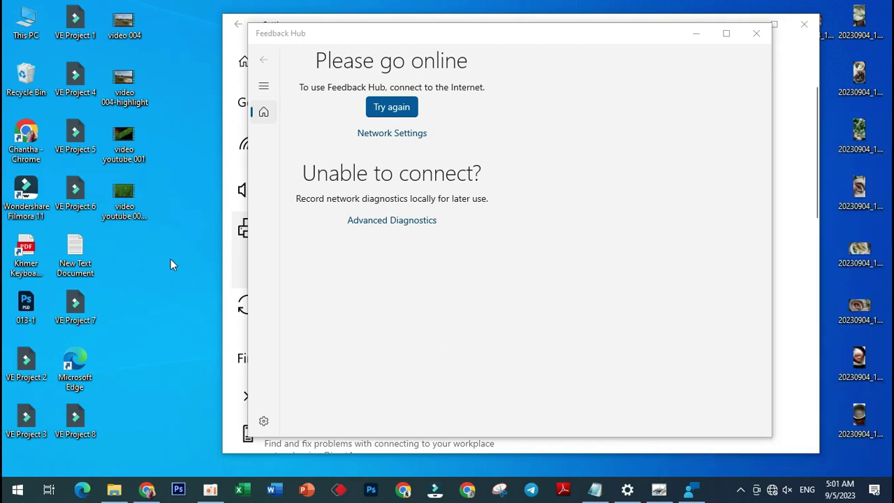
right_click(171, 259)
left_click(204, 298)
right_click(160, 263)
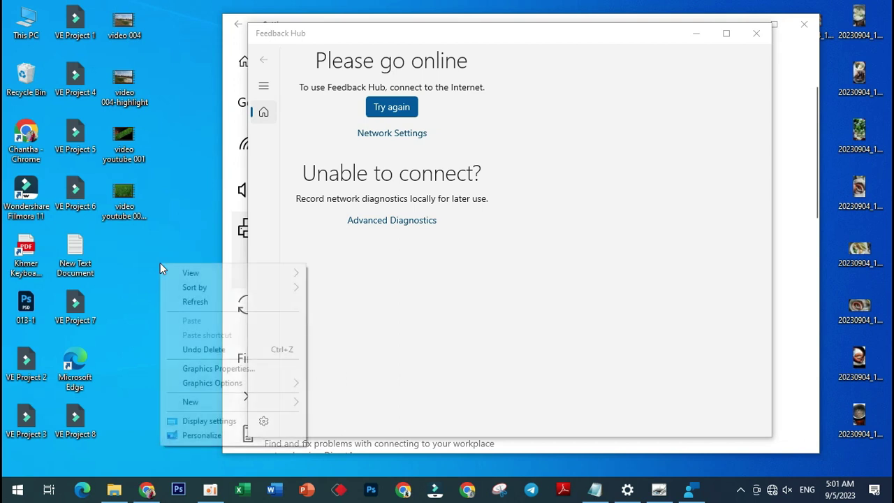
left_click(193, 306)
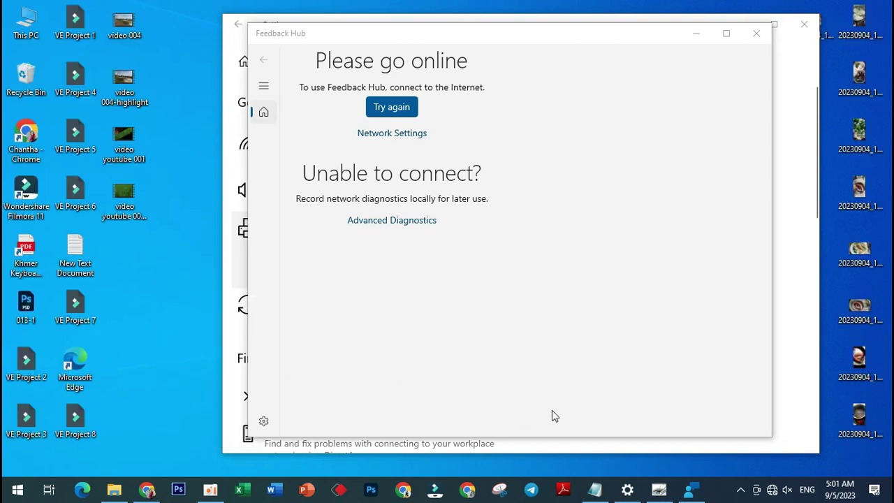
Connect the computer to the Galaxy A04sDBF7 Wi-Fi network and dismiss the network list
left_click(771, 489)
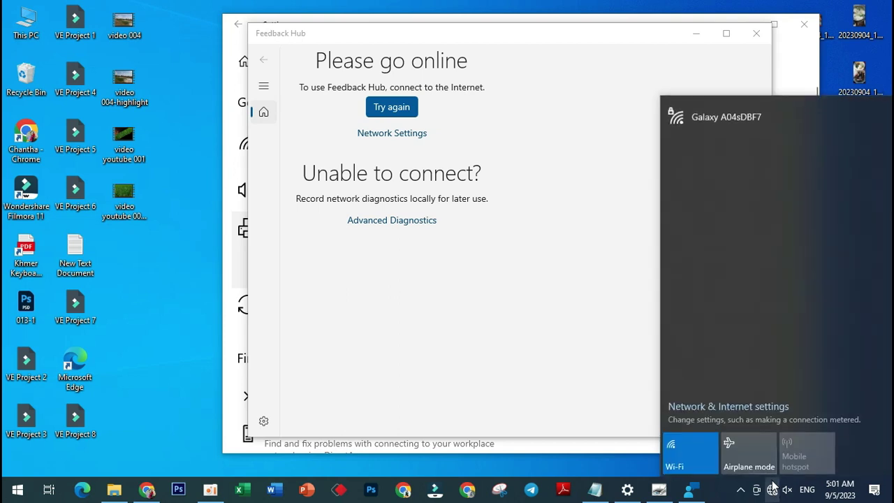
left_click(737, 128)
left_click(815, 180)
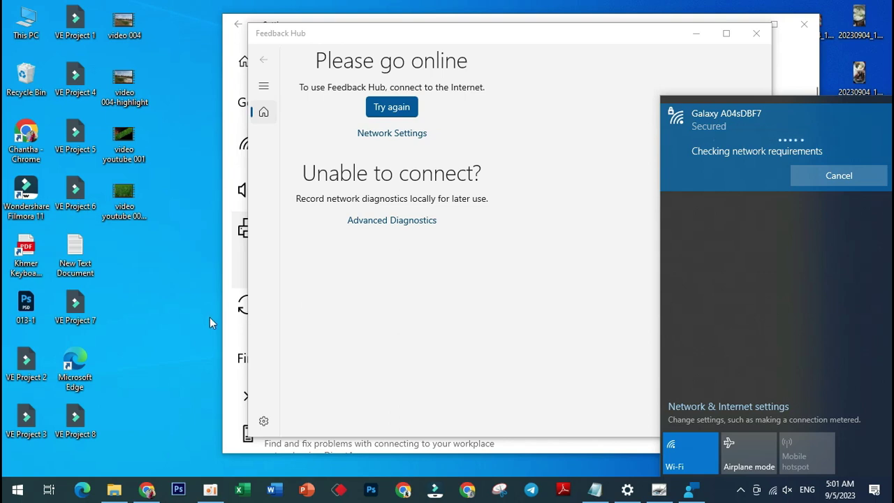
left_click(176, 261)
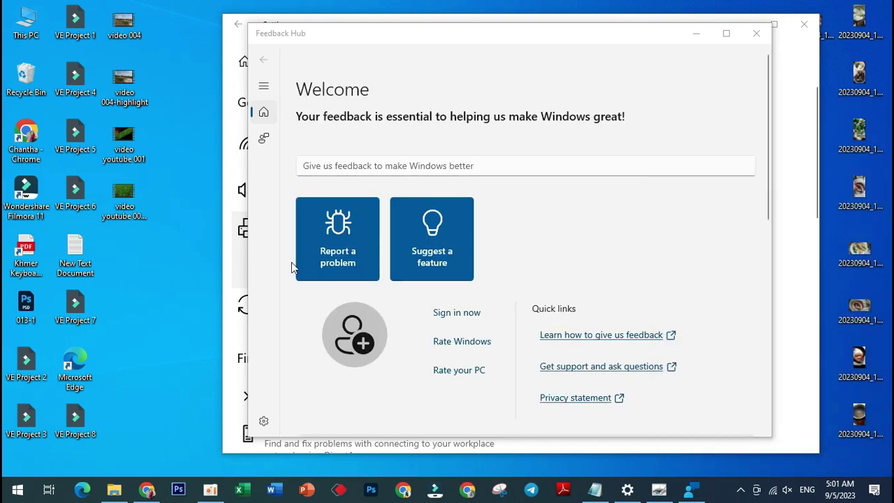
Look through the Feedback Hub home page for its feedback, sign-in, support and Windows Insider options
scroll(579, 275, "down", 8)
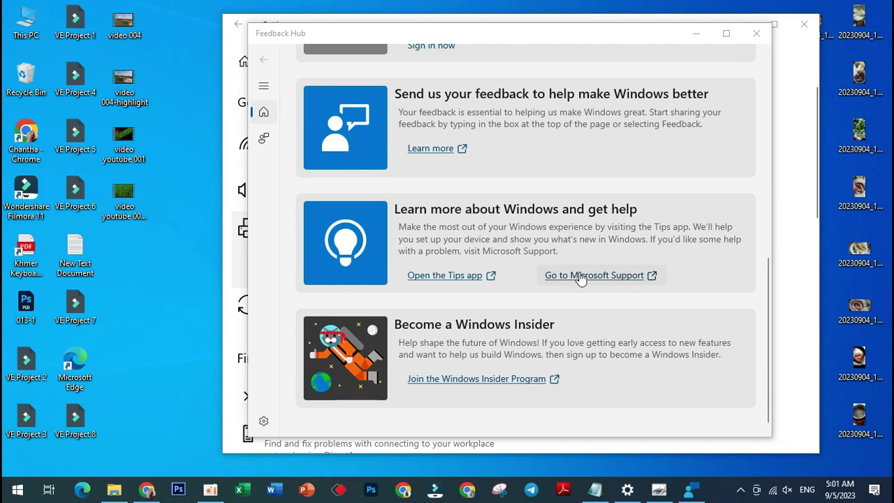
scroll(578, 277, "up", 3)
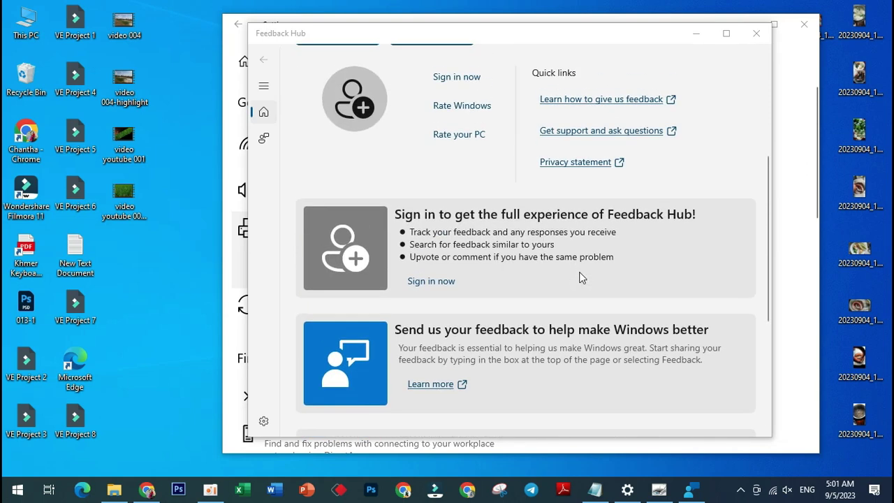
scroll(534, 265, "down", 3)
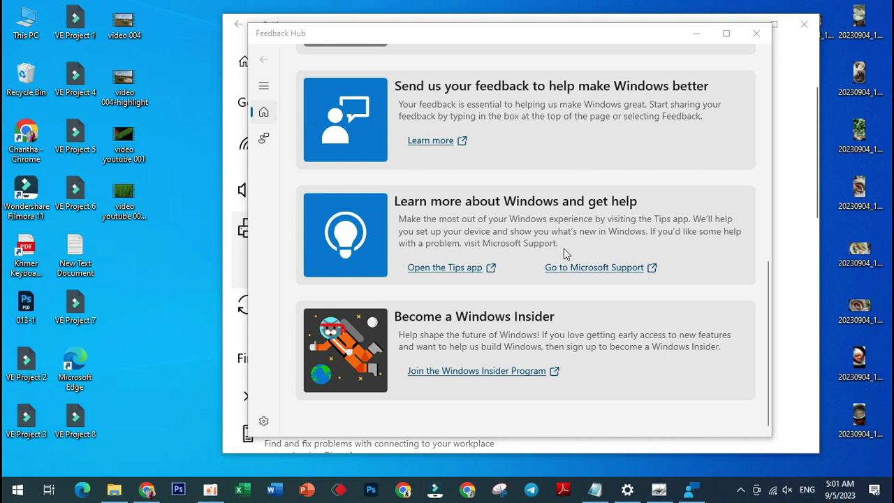
scroll(562, 251, "up", 6)
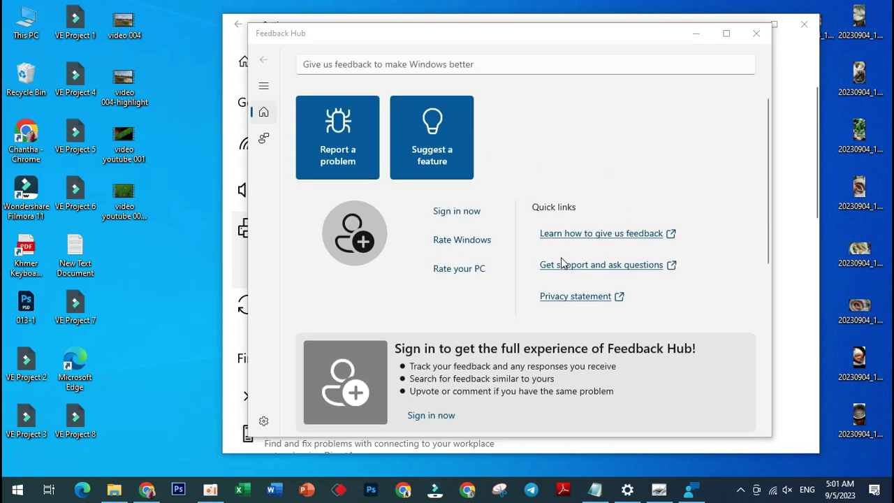
scroll(561, 263, "down", 1)
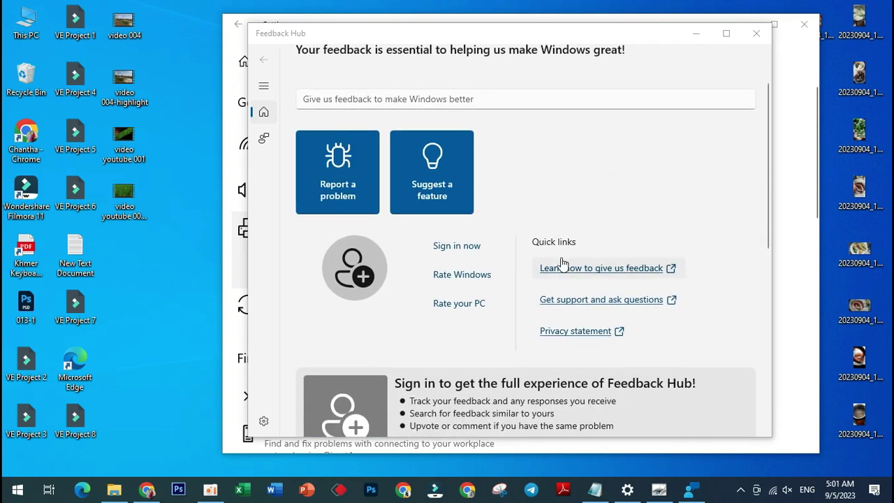
scroll(581, 166, "down", 5)
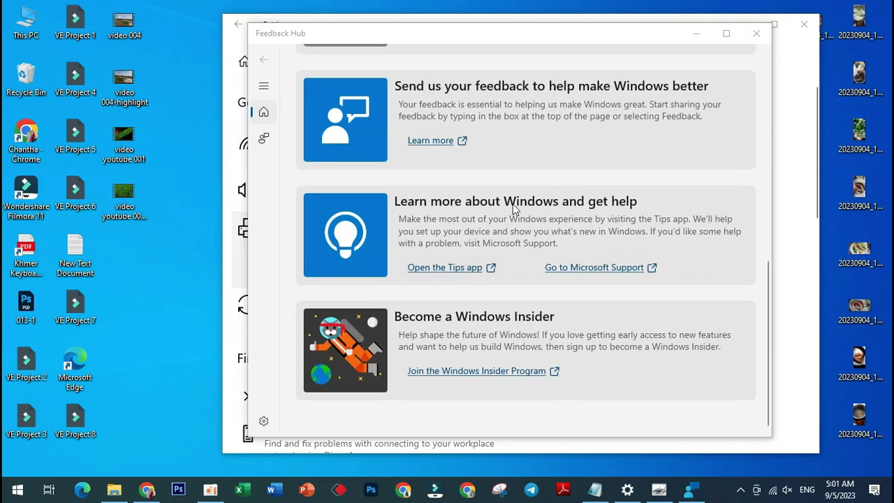
scroll(569, 96, "up", 5)
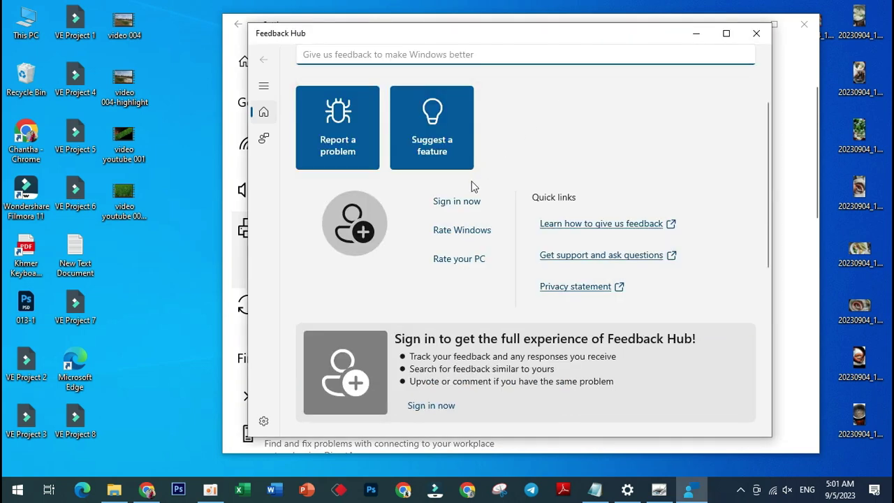
scroll(488, 254, "down", 3)
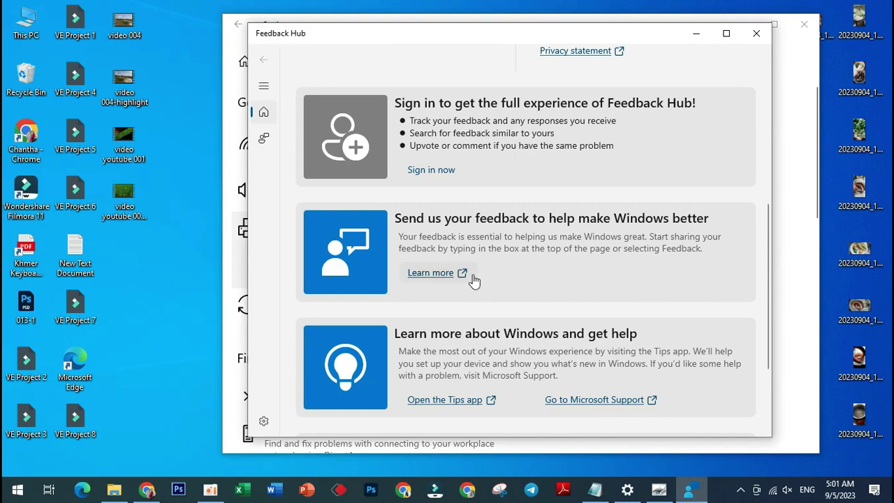
View the Learn more web page about sending feedback, then minimize the browser and close Feedback Hub
left_click(437, 275)
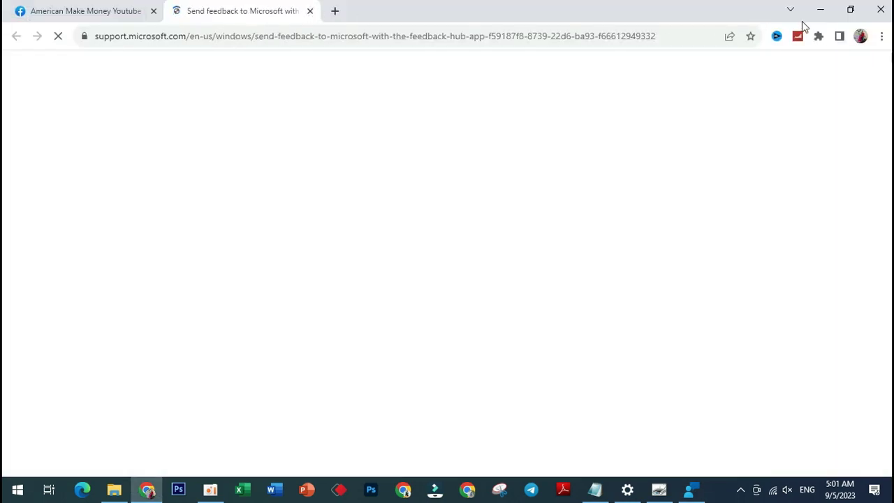
left_click(821, 10)
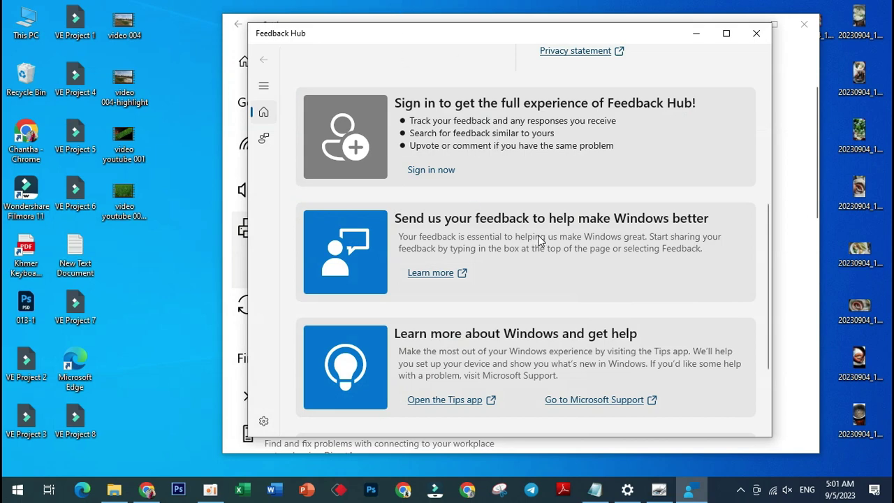
scroll(541, 241, "down", 2)
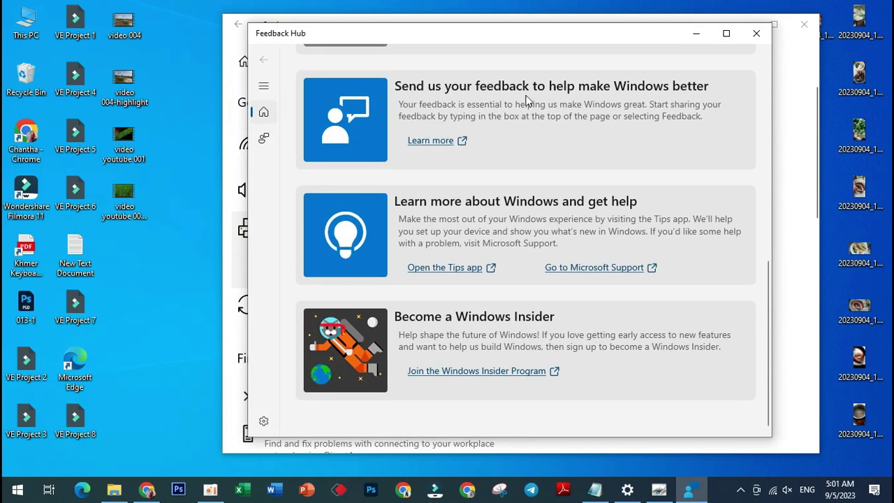
left_click(755, 33)
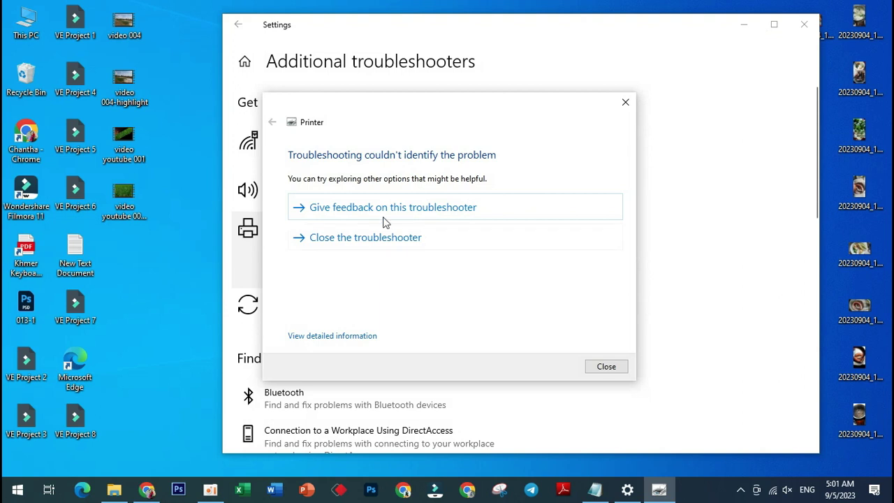
Rerun the Printer troubleshooter from the additional troubleshooters and open its feedback form
left_click(625, 102)
left_click(447, 275)
left_click(440, 209)
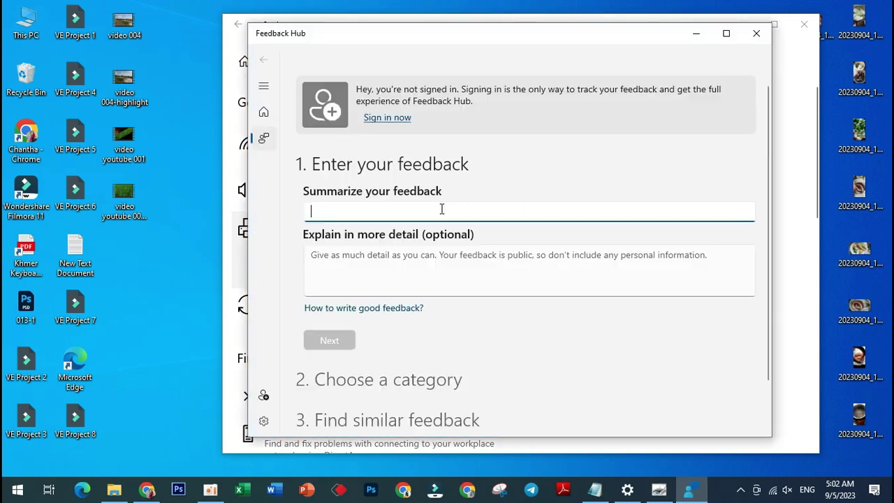
Examine the feedback form's summary and detail fields and the steps that follow them
scroll(482, 309, "down", 2)
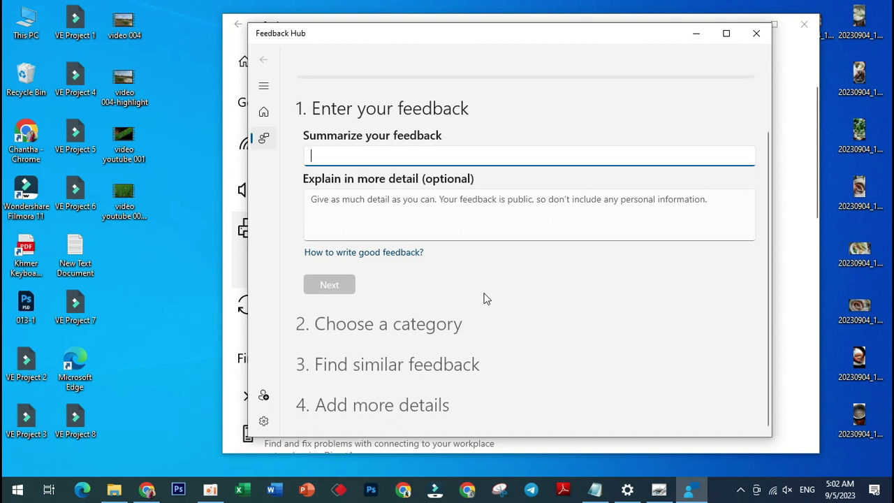
scroll(485, 295, "up", 2)
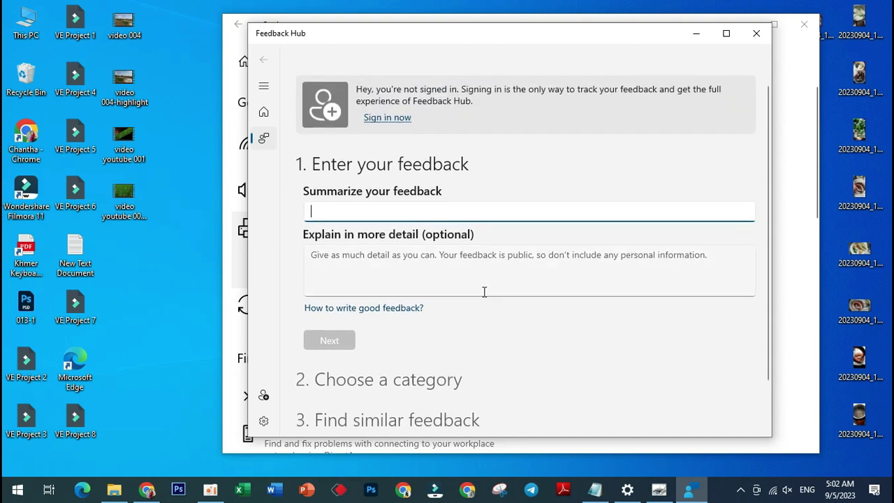
left_click(347, 269)
left_click(344, 342)
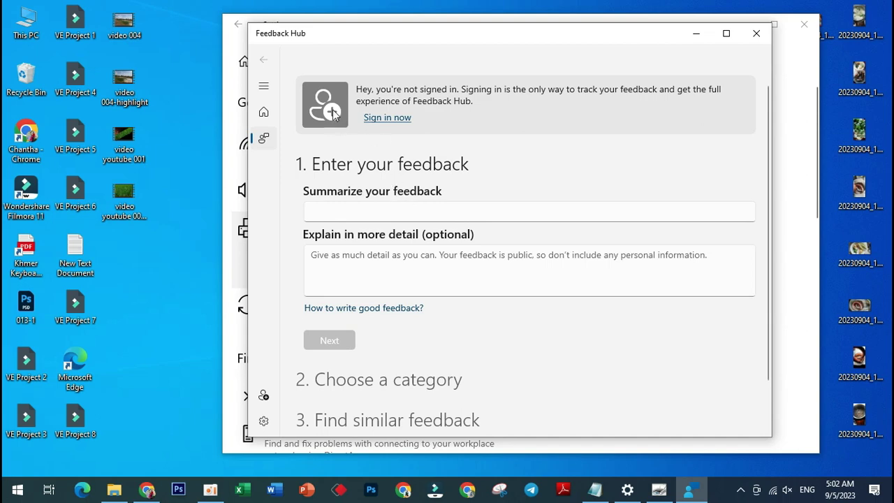
Close Feedback Hub, the Printer troubleshooter and the Settings window, and refresh the desktop
left_click(756, 33)
left_click(623, 102)
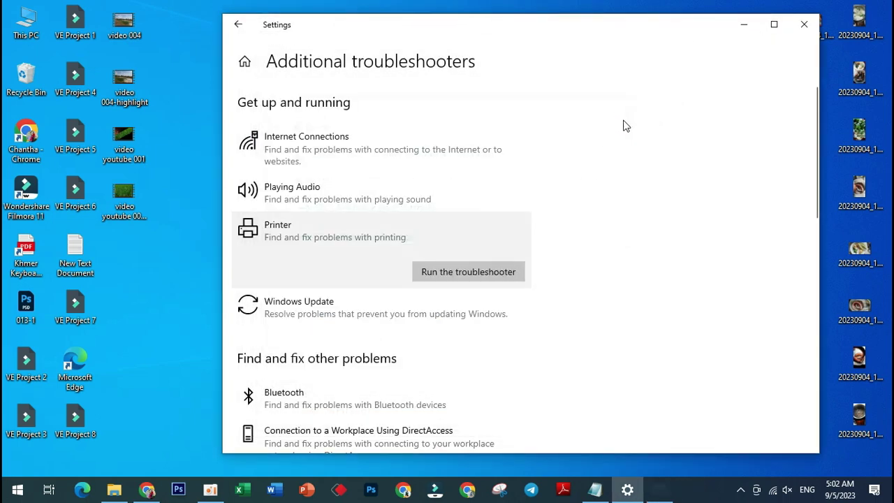
left_click(802, 28)
right_click(404, 201)
left_click(439, 239)
Search Windows for "se" and open the Services app
left_click(18, 490)
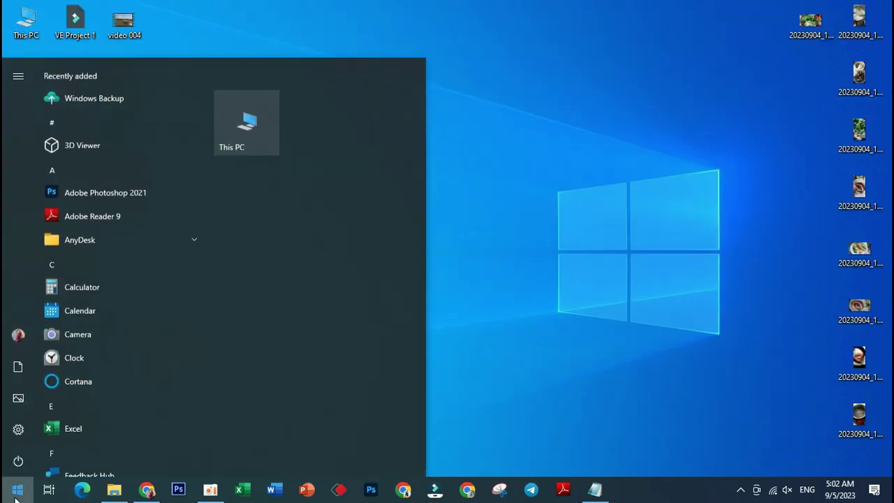
type("se")
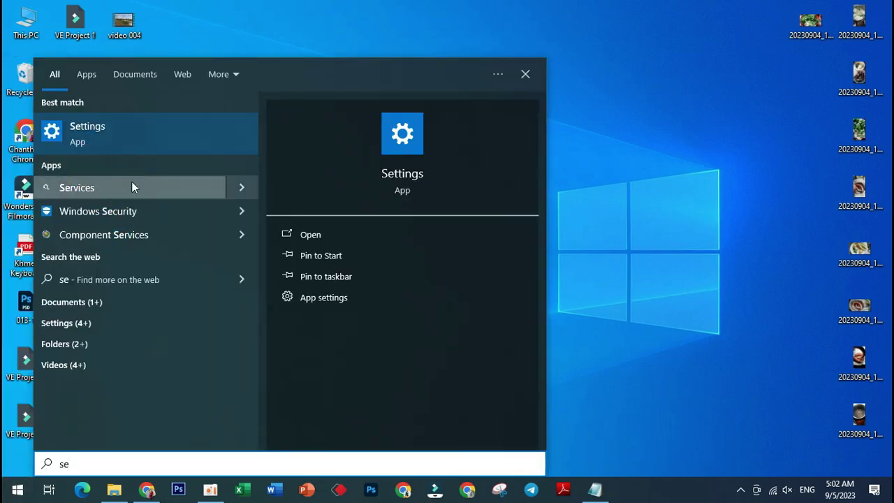
left_click(109, 187)
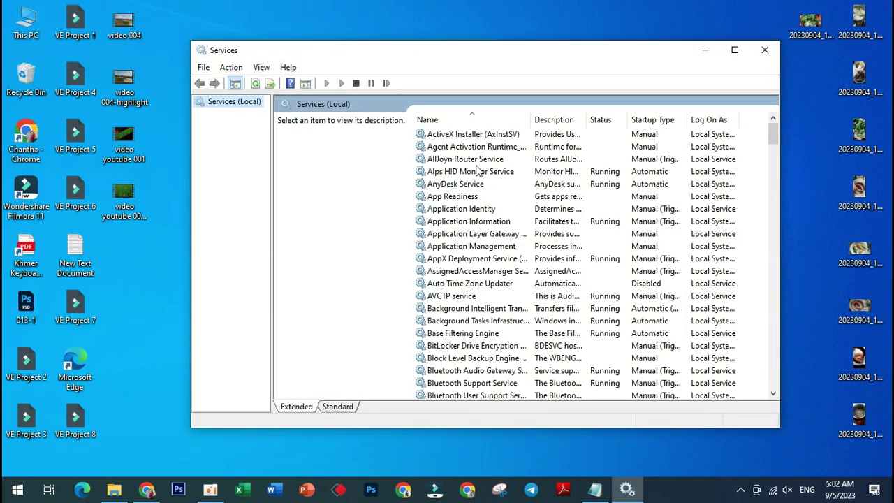
Find the Print Spooler service in the list of local services and open its properties
scroll(474, 203, "down", 20)
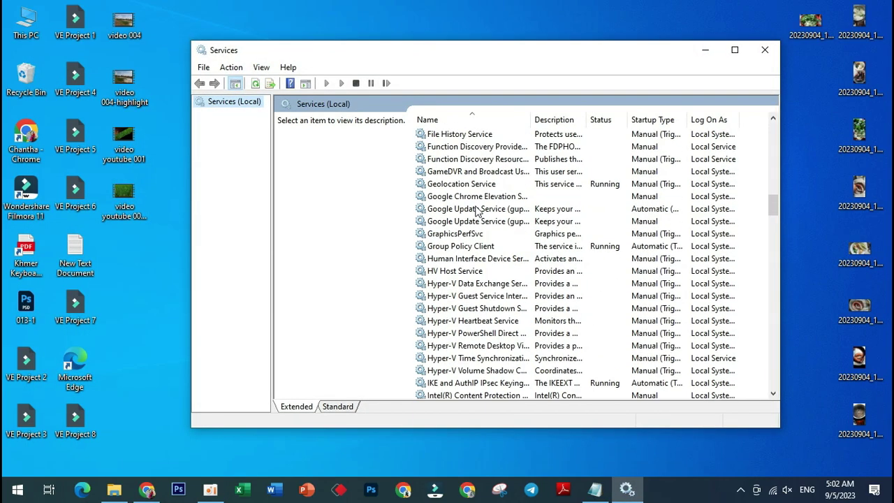
scroll(477, 210, "down", 16)
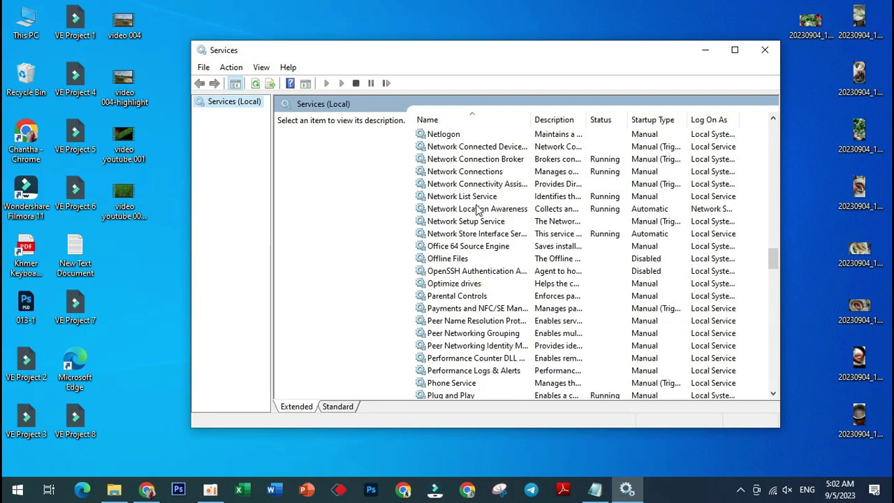
scroll(476, 205, "down", 4)
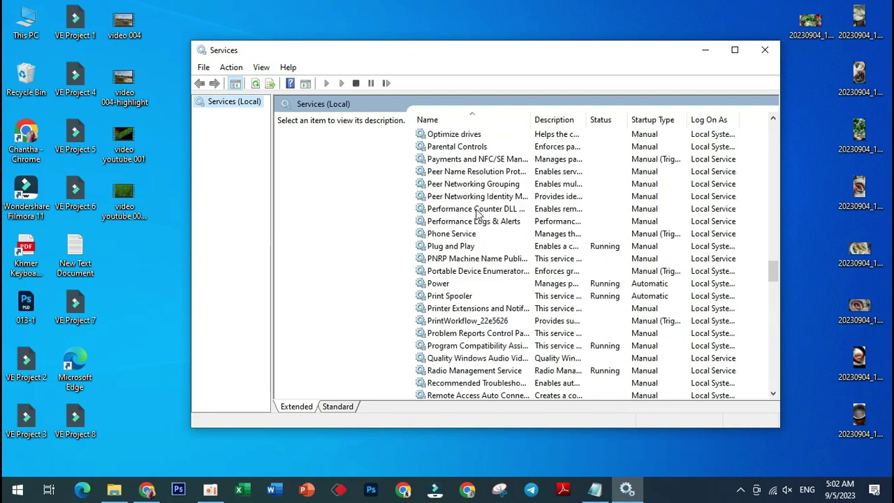
left_click(463, 296)
right_click(550, 298)
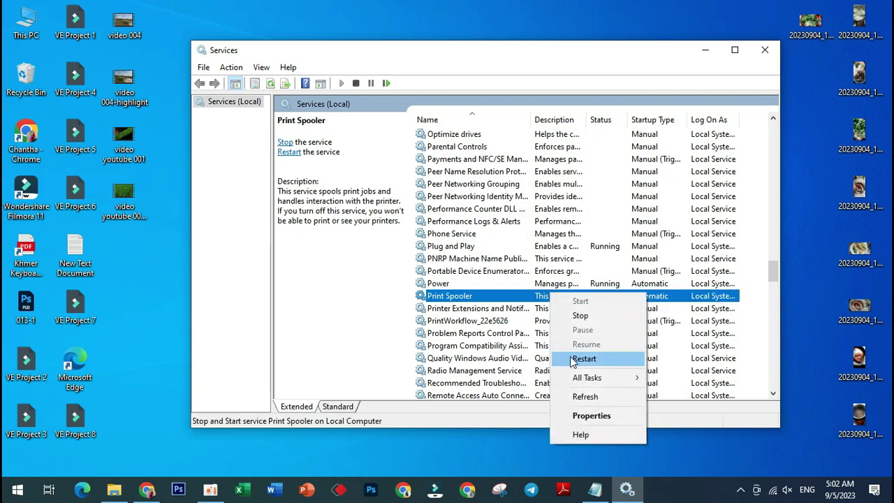
left_click(591, 416)
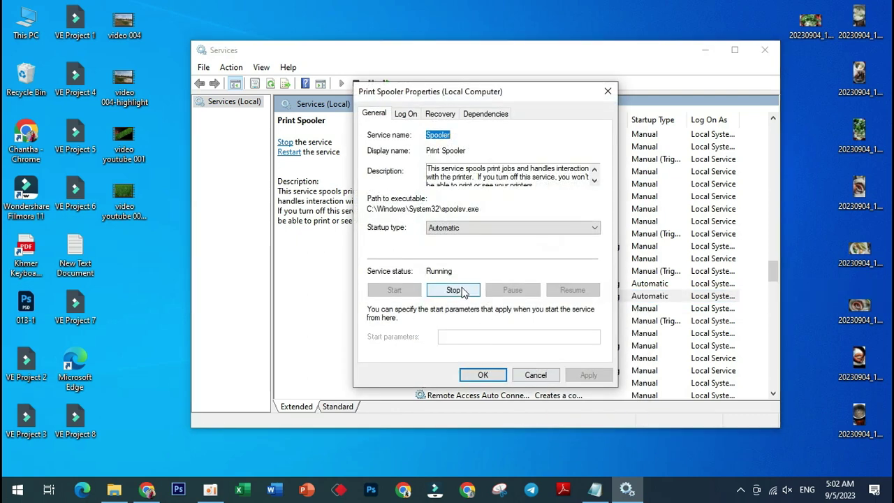
Stop the Print Spooler service and start it again, then close its properties and the Services window
left_click(454, 289)
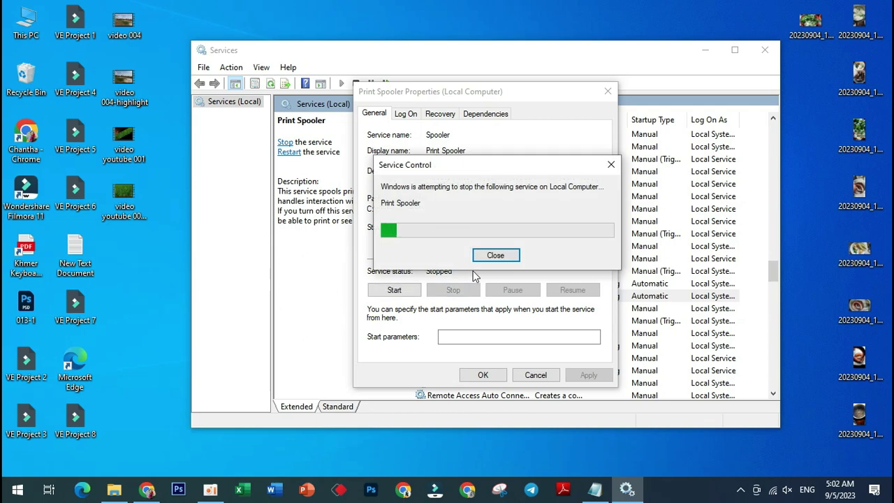
left_click(393, 289)
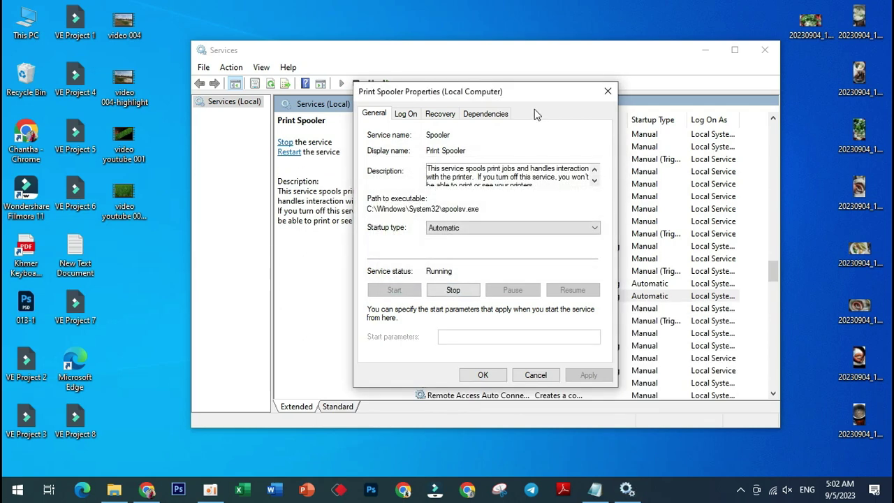
left_click(607, 92)
left_click(763, 50)
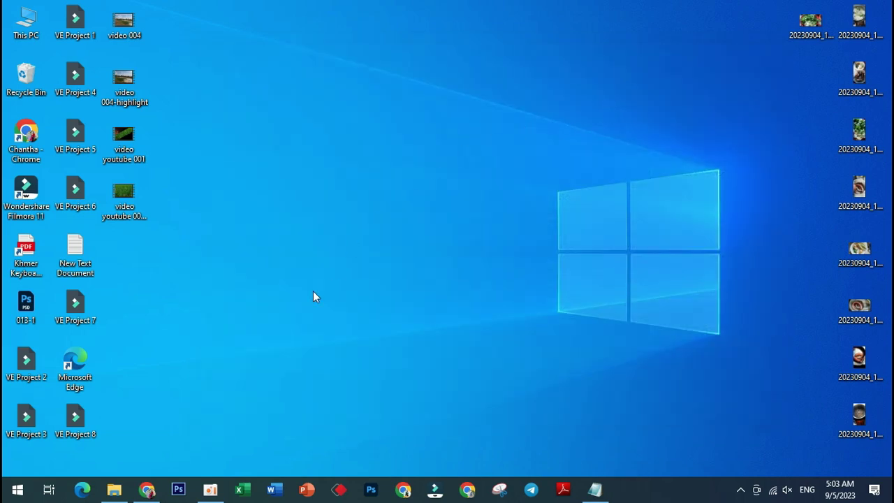